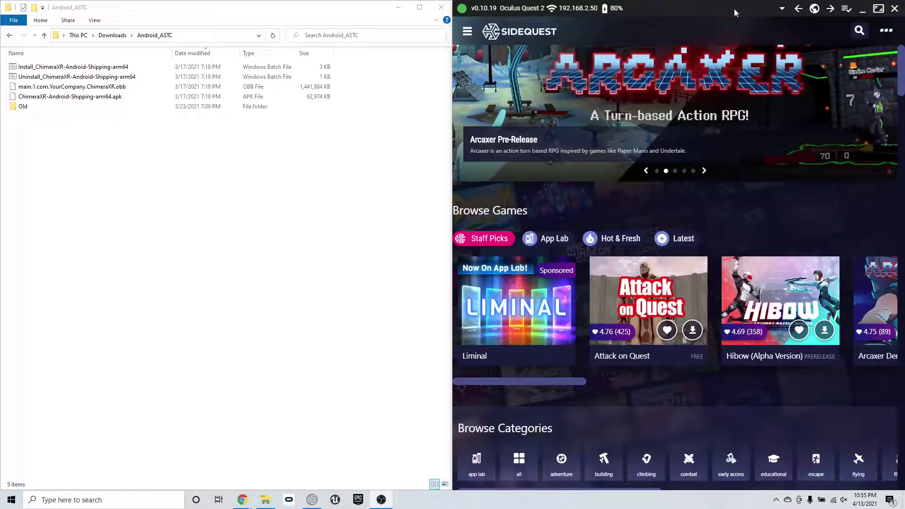
Force-close ChimeraXR in SideQuest's installed apps, then uninstall it from the Quest 2.
left_click_drag(734, 9, 561, 37)
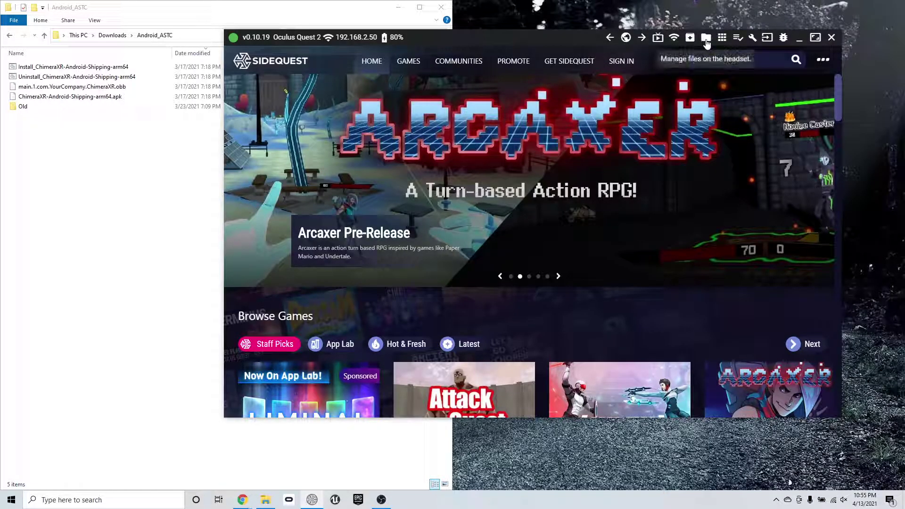
left_click(724, 41)
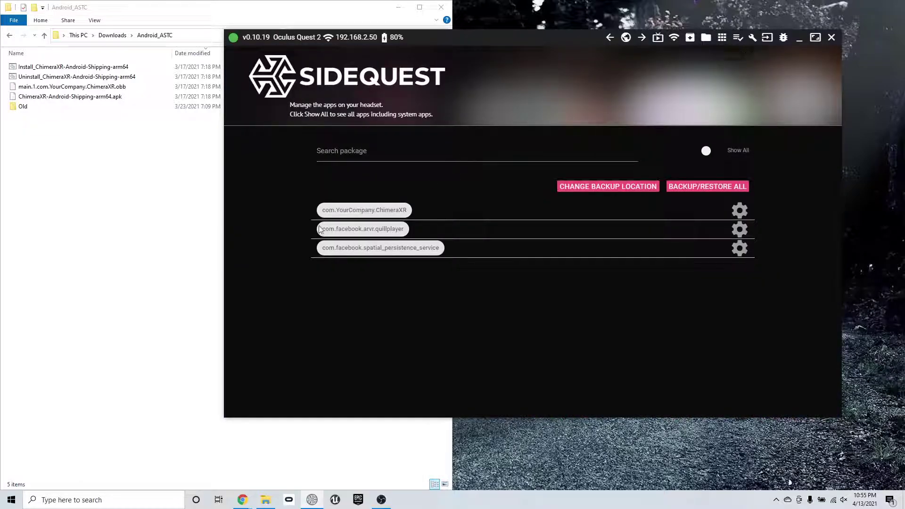
left_click_drag(329, 211, 429, 212)
left_click(739, 210)
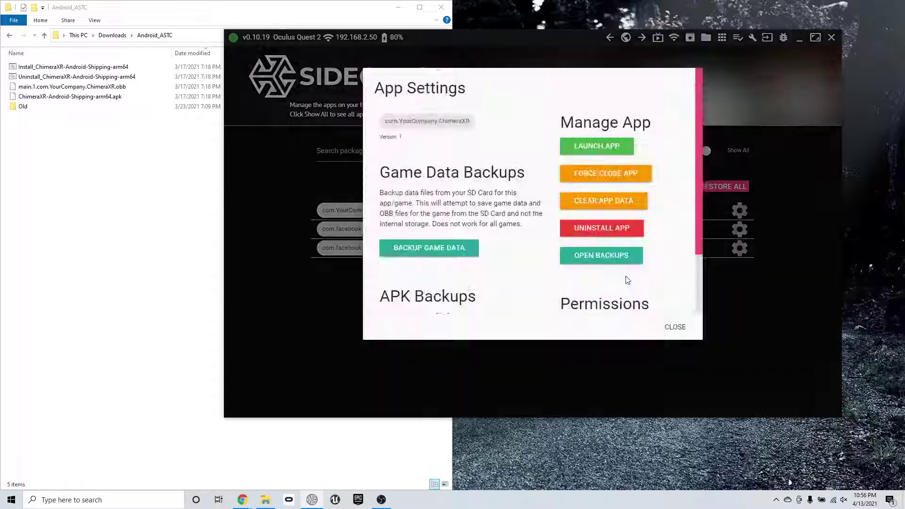
left_click(592, 173)
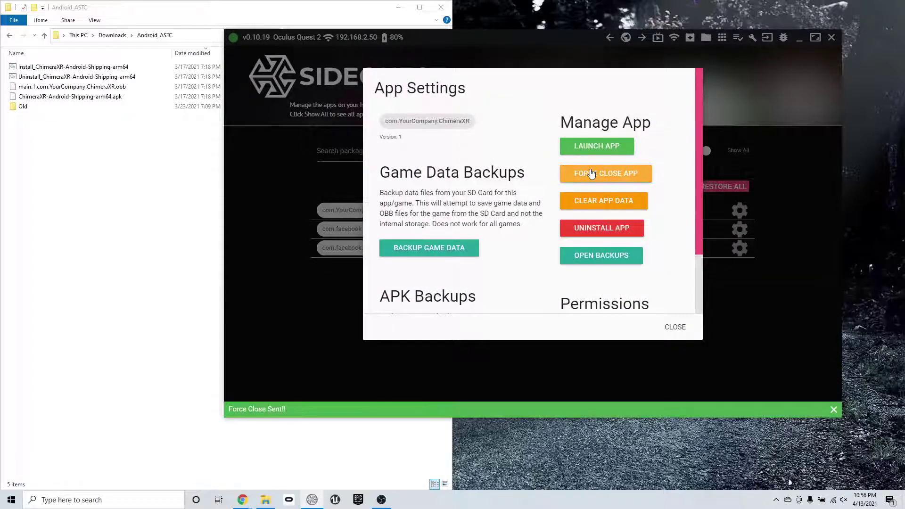
left_click(580, 230)
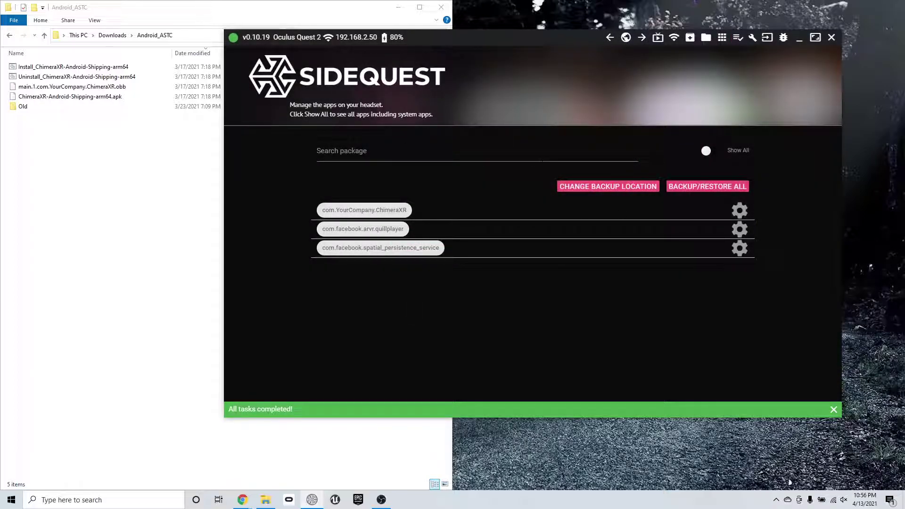
Check the tasks page for the uninstall, return to installed apps, and bring up the Android_ASTC folder.
left_click(739, 39)
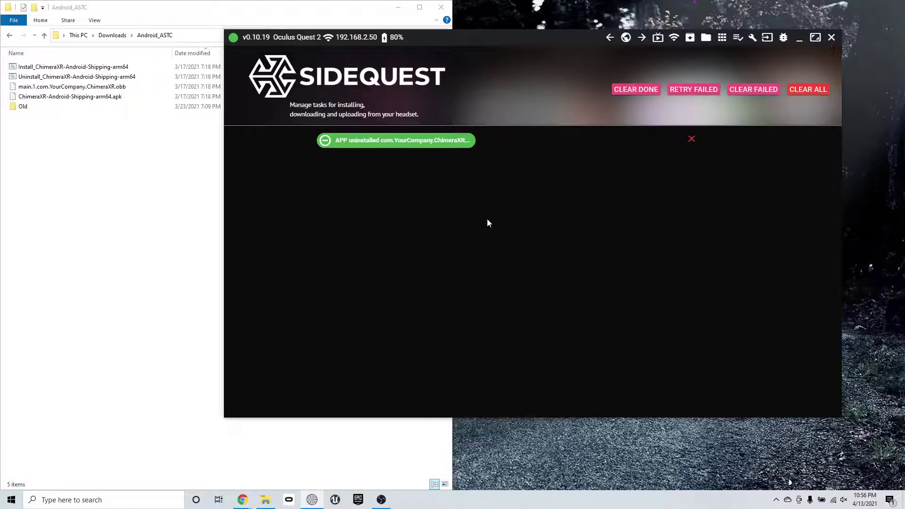
left_click(722, 37)
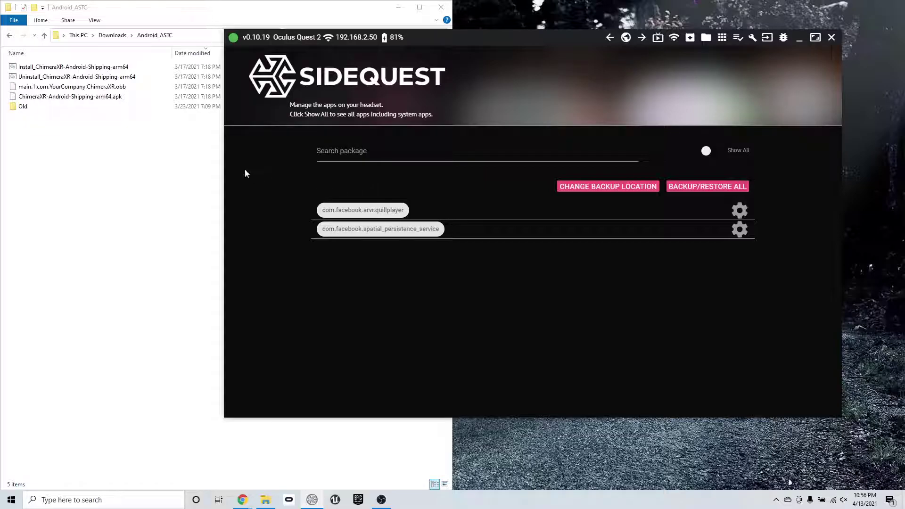
left_click(168, 172)
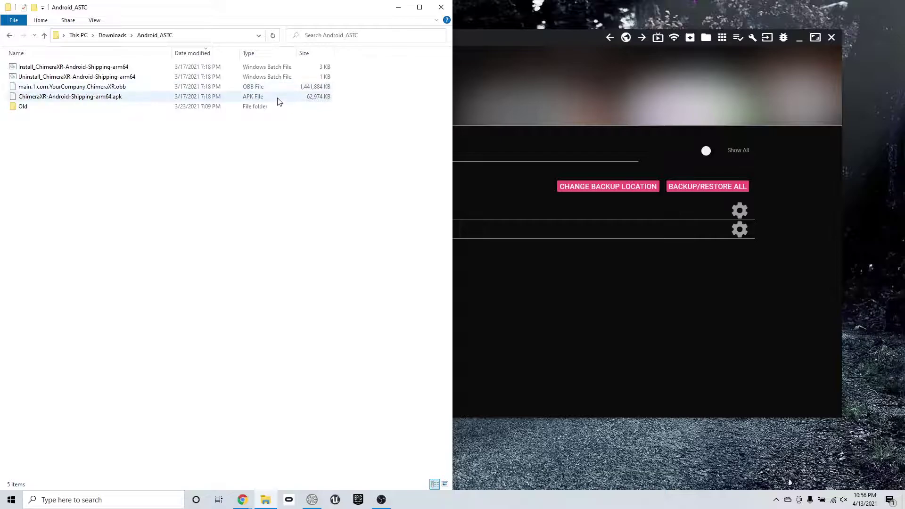
Install the ChimeraXR APK on the headset and send its main OBB file.
mouse_move(496, 43)
left_mouse_down()
mouse_move(409, 57)
mouse_move(570, 53)
left_mouse_up()
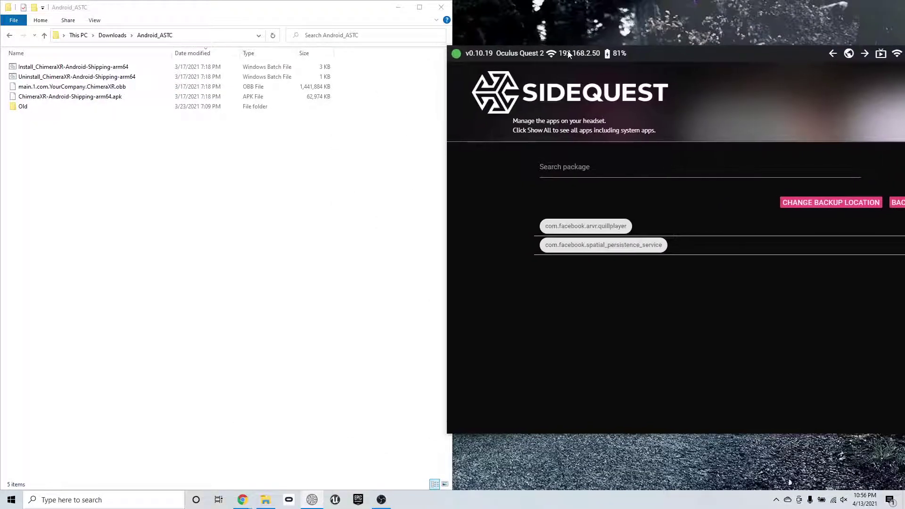
left_click_drag(103, 97, 541, 89)
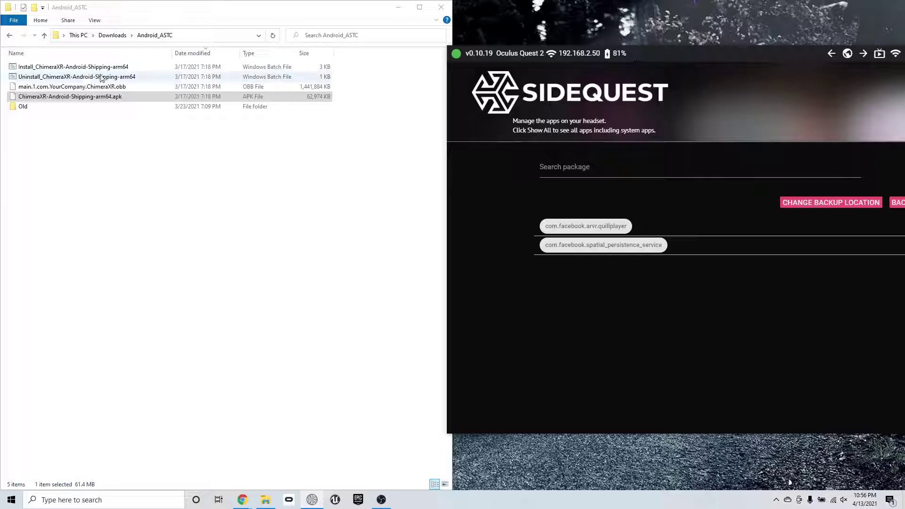
left_click_drag(71, 87, 563, 78)
Watch the APK install and OBB transfer progress in SideQuest's task list.
left_click_drag(698, 63, 416, 76)
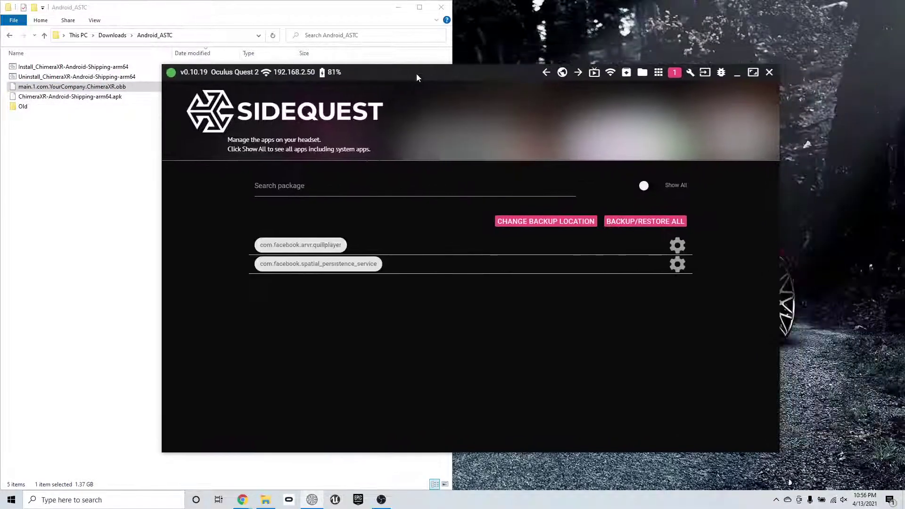
left_click(675, 74)
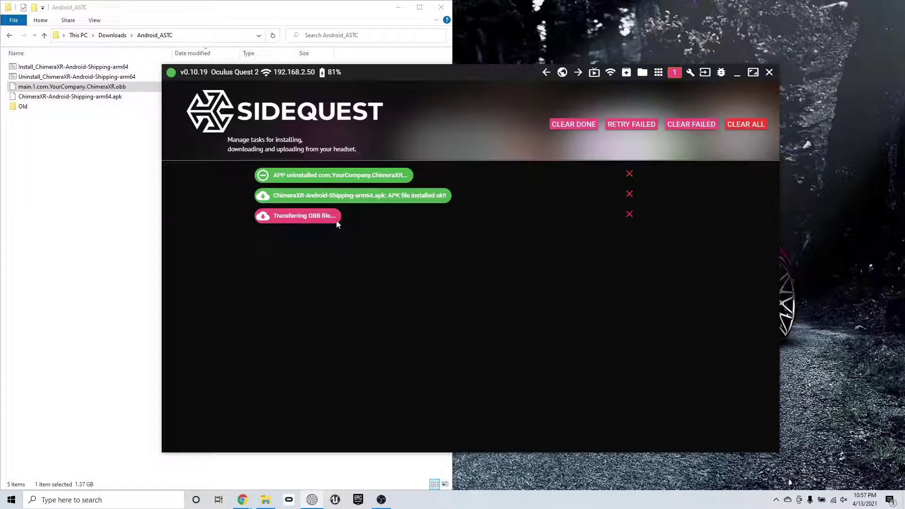
left_click_drag(392, 73, 354, 144)
left_click(118, 89)
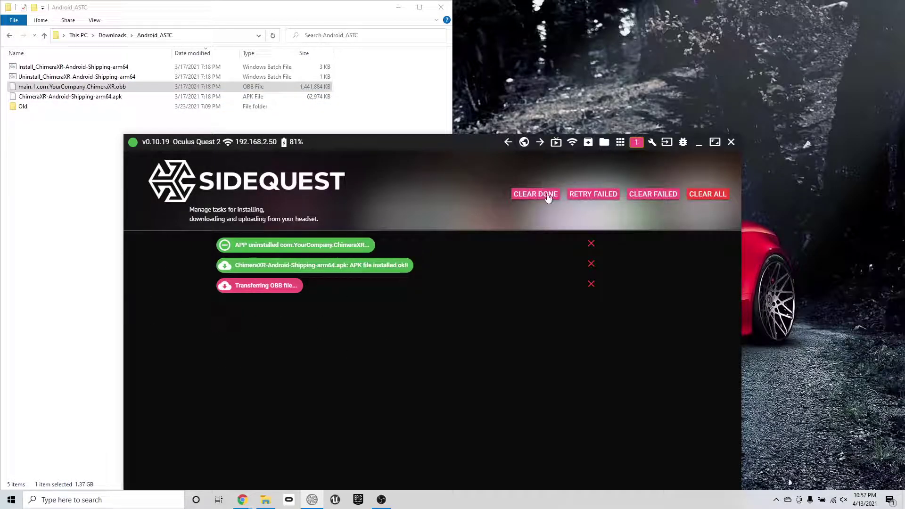
Browse the headset's files to sdcard/UE4Game/ChimeraXR/ChimeraXR/Saved/SaveGames.
left_click(605, 142)
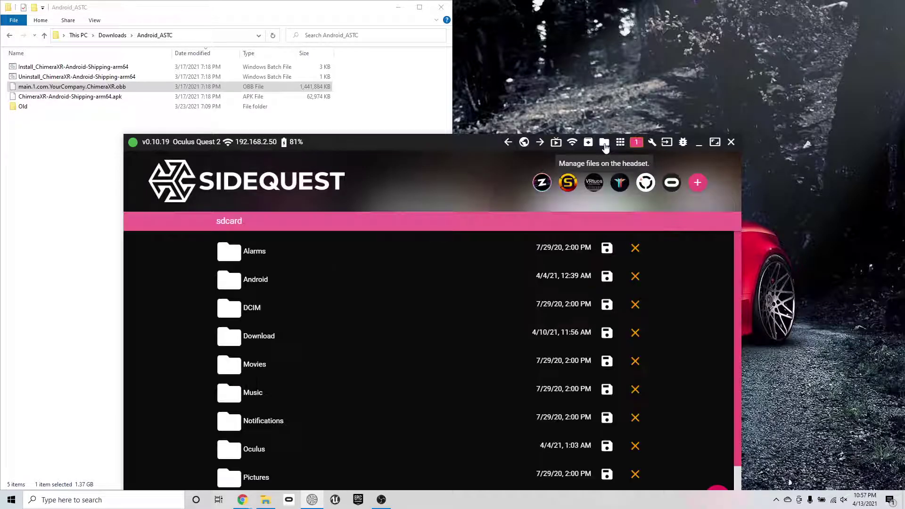
left_click_drag(446, 146, 454, 72)
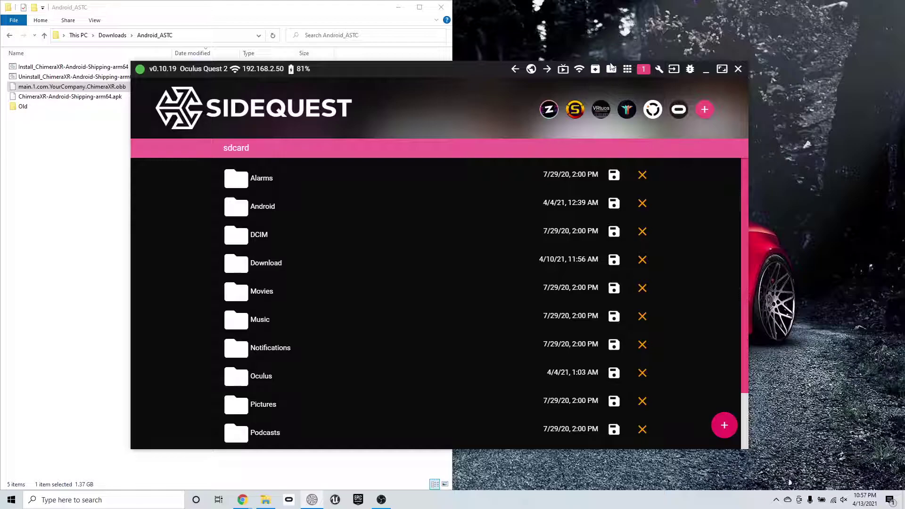
scroll(392, 289, "down", 2)
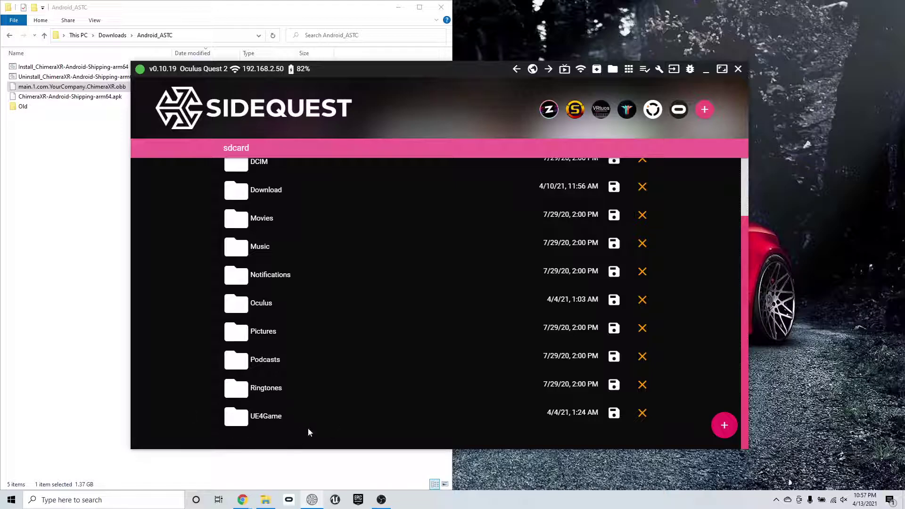
scroll(305, 415, "up", 1)
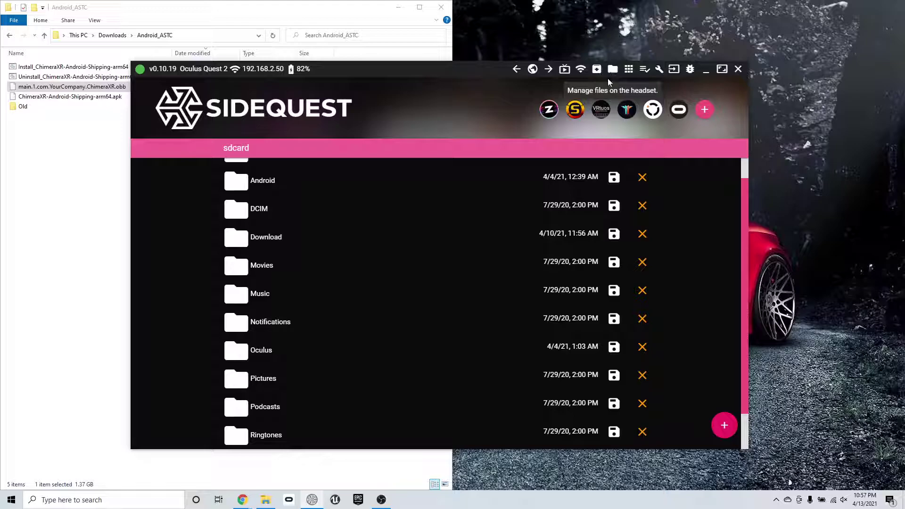
scroll(438, 325, "down", 1)
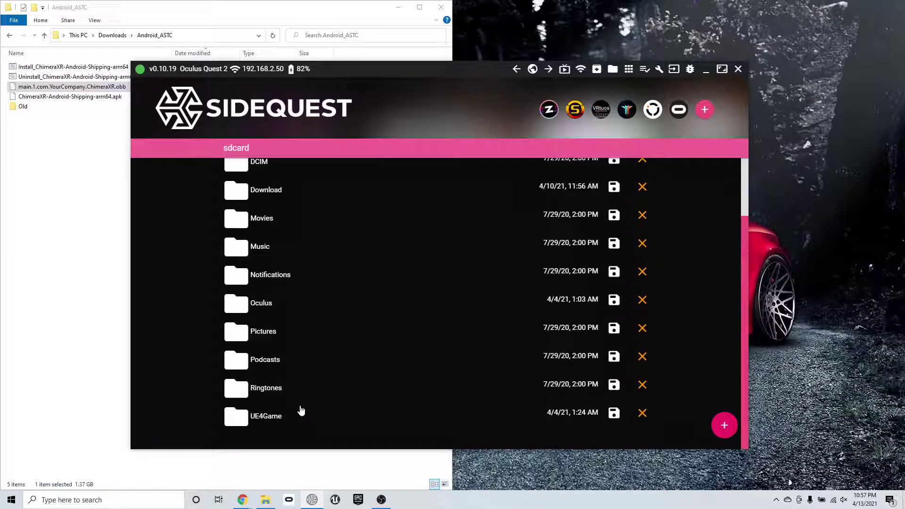
left_click(273, 420)
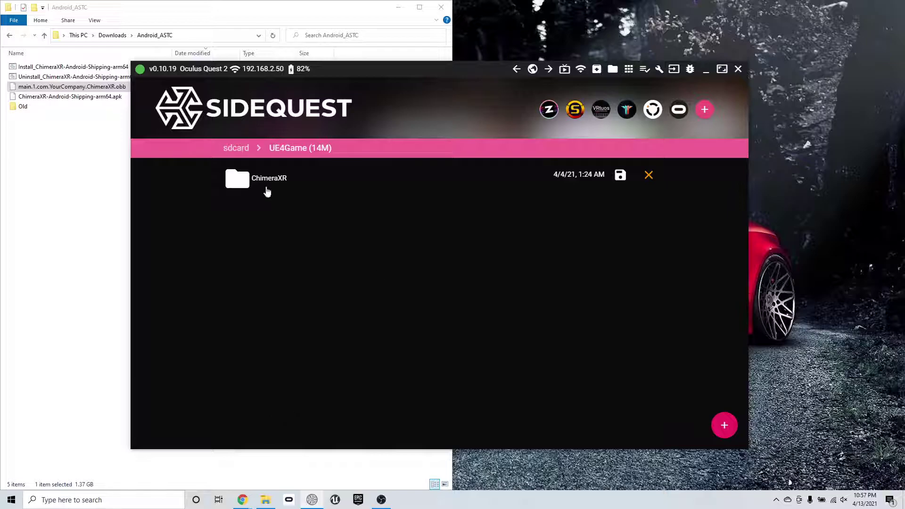
left_click(267, 190)
left_click(282, 182)
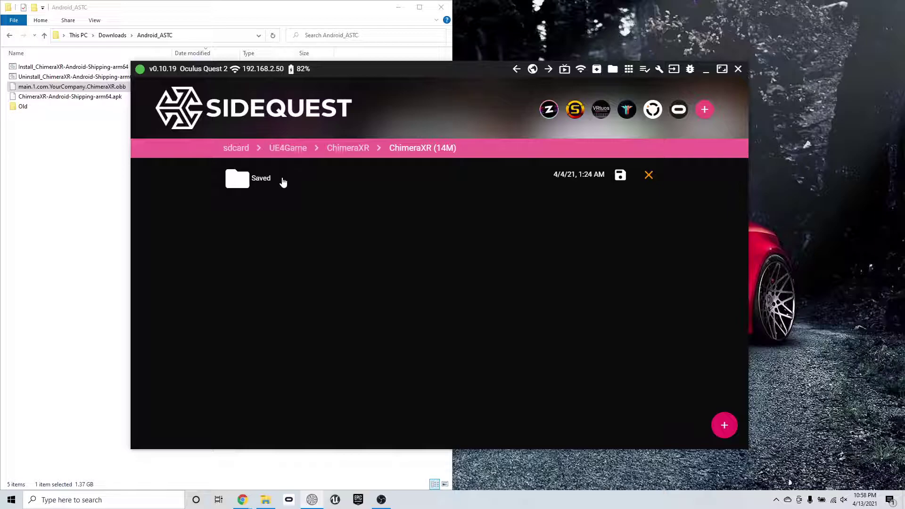
left_click(282, 182)
left_click(276, 210)
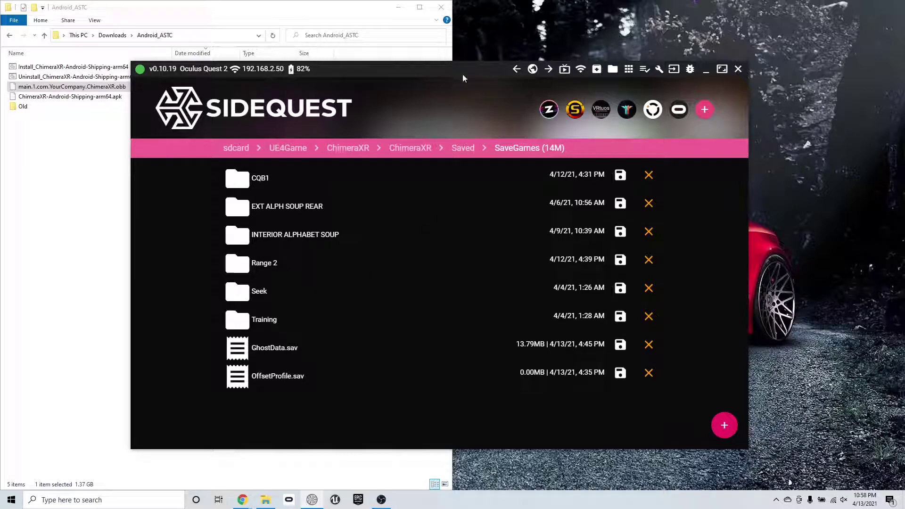
left_click_drag(468, 73, 538, 82)
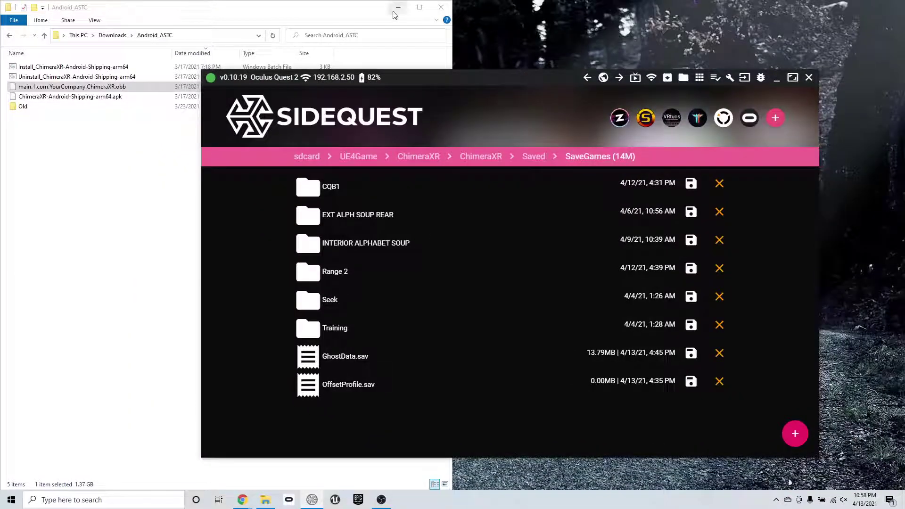
Check the desktop CQB DEAD SPACE WORKSHOP folder's files, then copy it into the headset's SaveGames.
left_click(398, 7)
left_click_drag(447, 103, 483, 115)
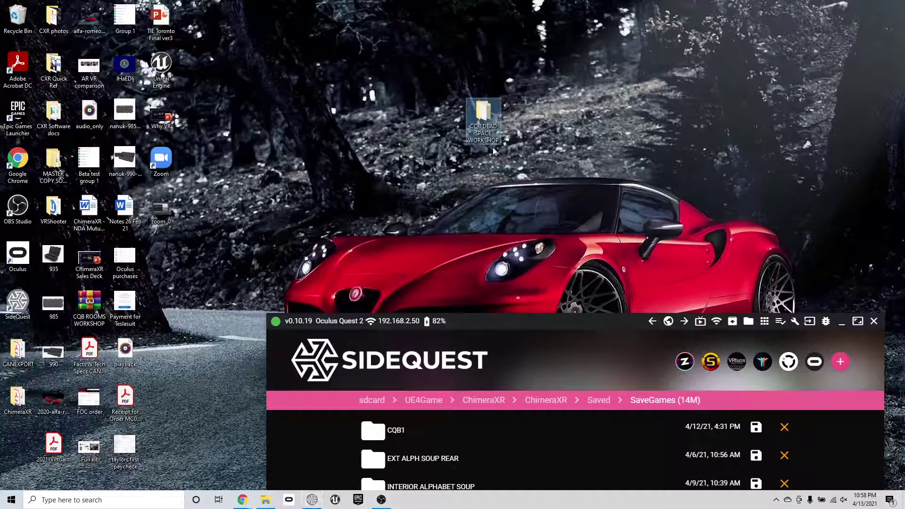
left_click_drag(528, 347, 750, 90)
double_click(468, 129)
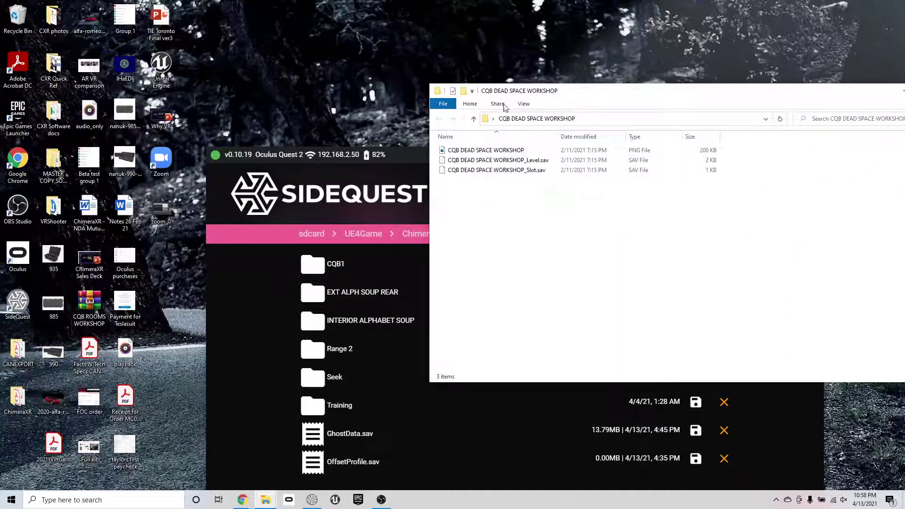
left_click_drag(741, 99, 683, 146)
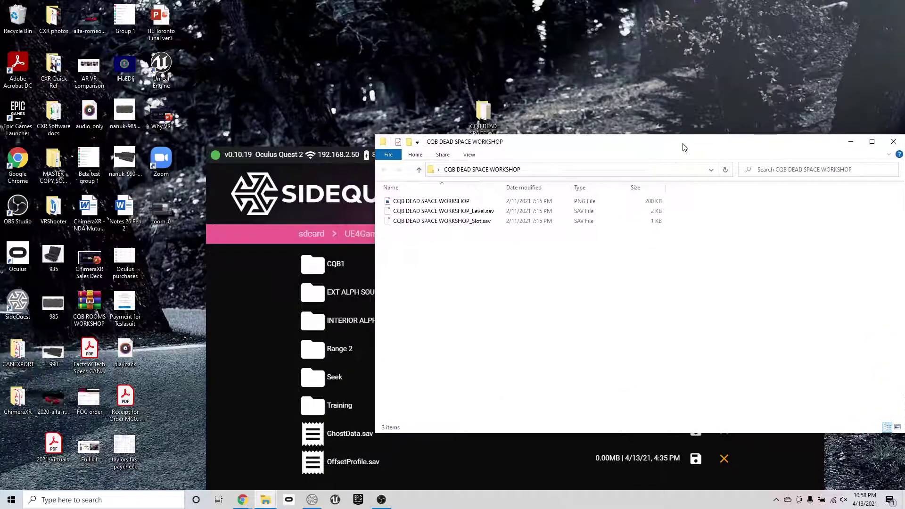
left_click(890, 147)
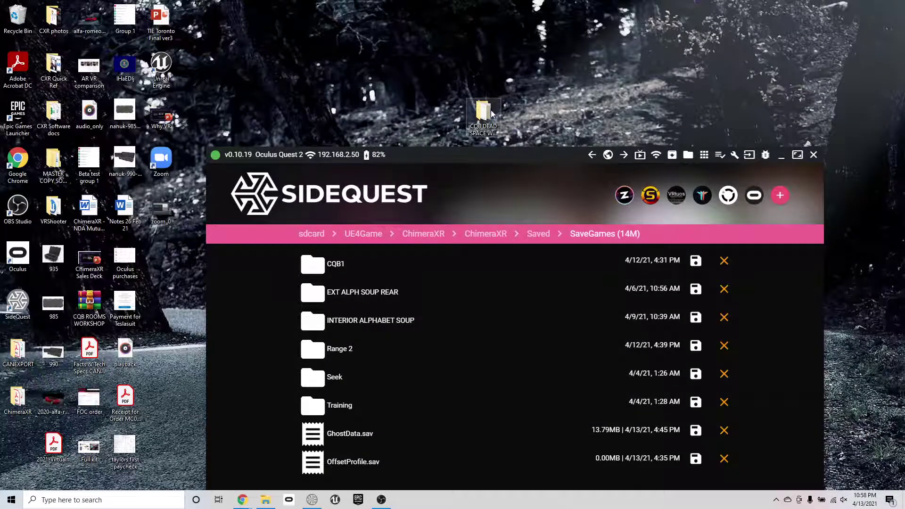
left_click_drag(491, 114, 419, 345)
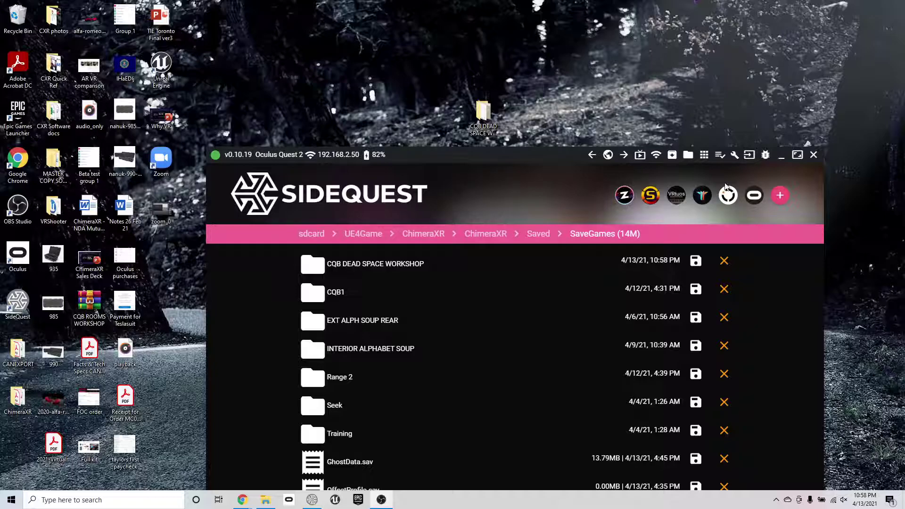
left_click_drag(448, 169, 422, 117)
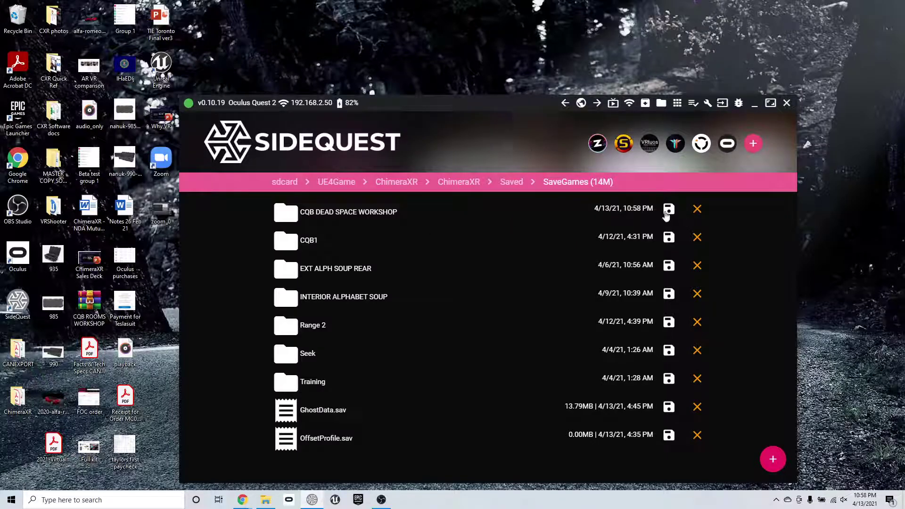
Save the headset's CQB1 folder to the PC, choosing Desktop as the destination.
left_click(668, 241)
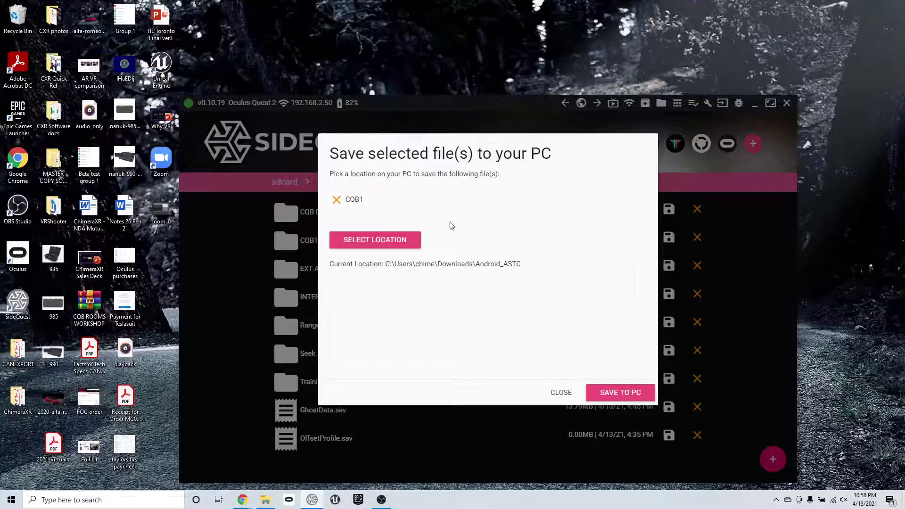
left_click(399, 242)
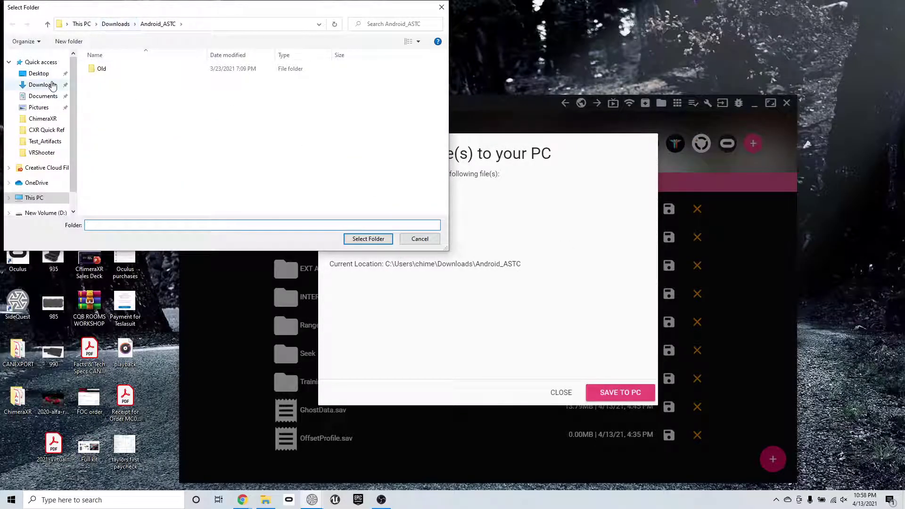
left_click(39, 74)
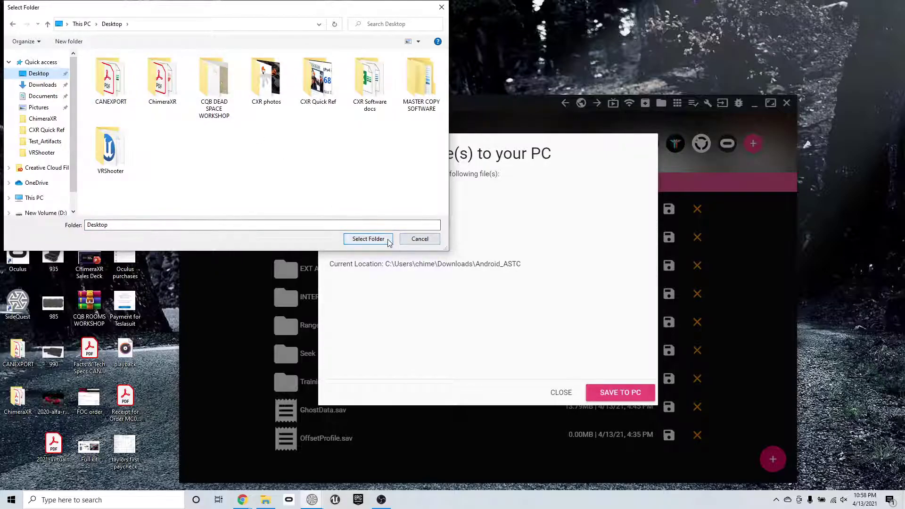
left_click(368, 239)
left_click(608, 392)
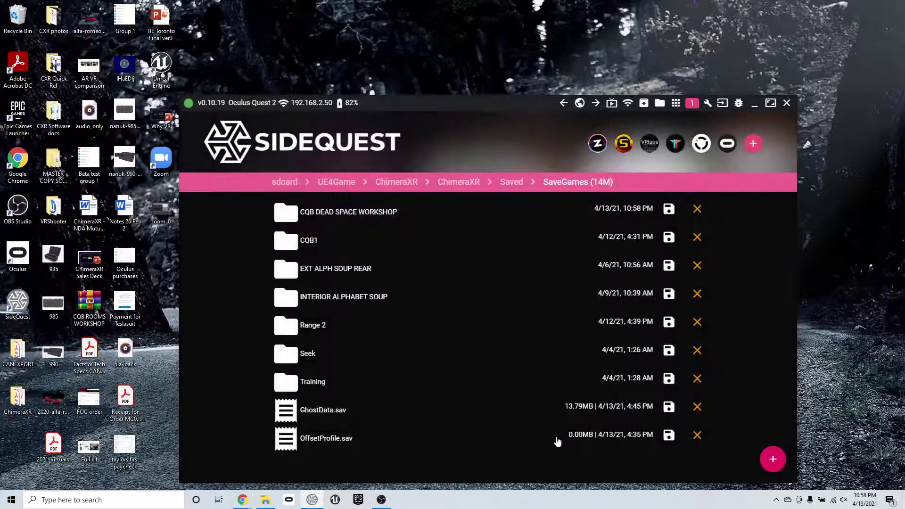
Move the saved CQB1 folder to the top of the desktop and open it.
left_click_drag(17, 446, 454, 70)
double_click(453, 70)
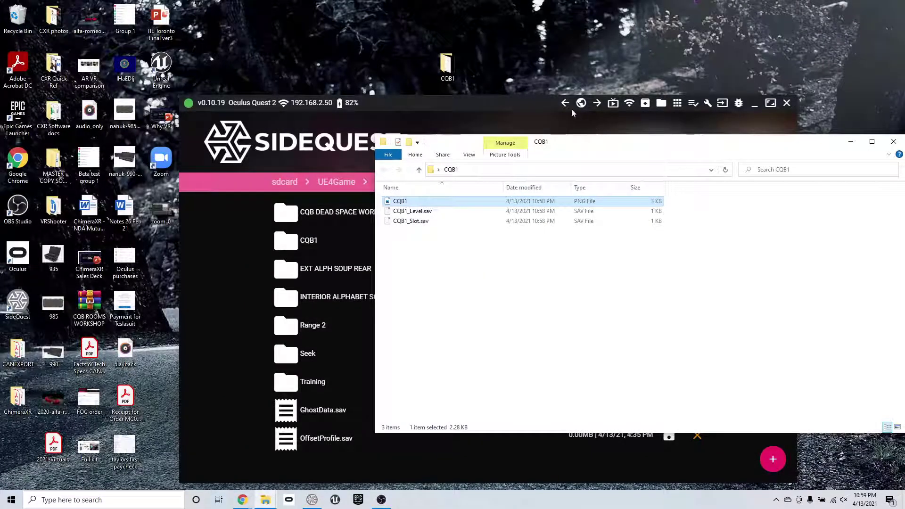
left_click_drag(572, 111, 503, 117)
Open CQB DEAD SPACE WORKSHOP, preview its drill image, then close the folder.
double_click(490, 115)
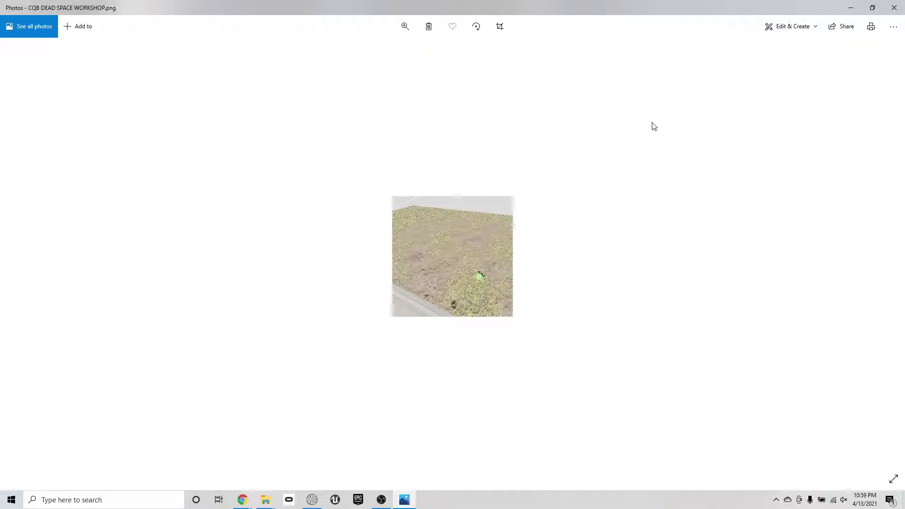
left_click(895, 8)
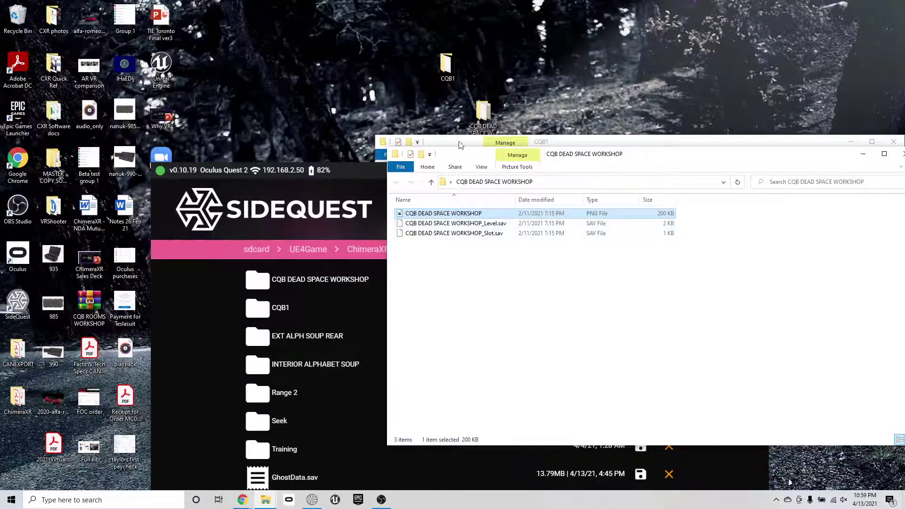
left_click_drag(732, 156, 619, 169)
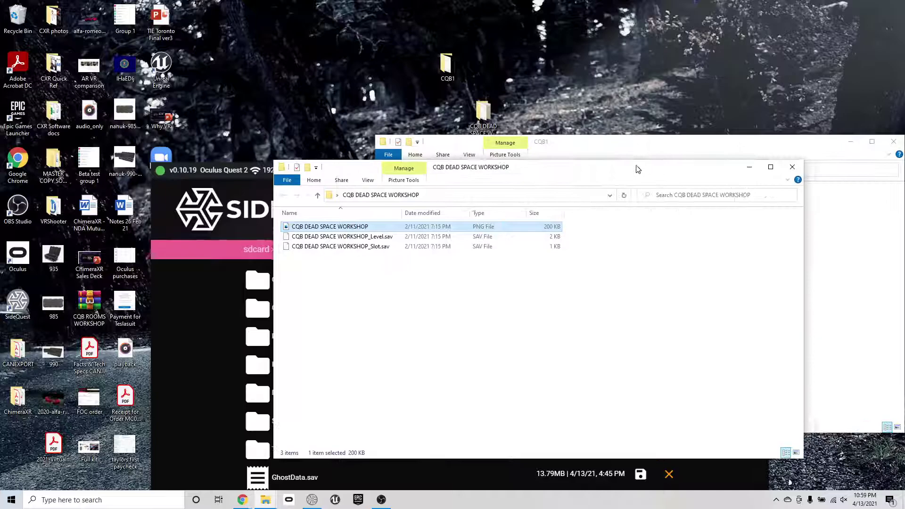
left_click(801, 171)
left_click_drag(712, 146, 701, 133)
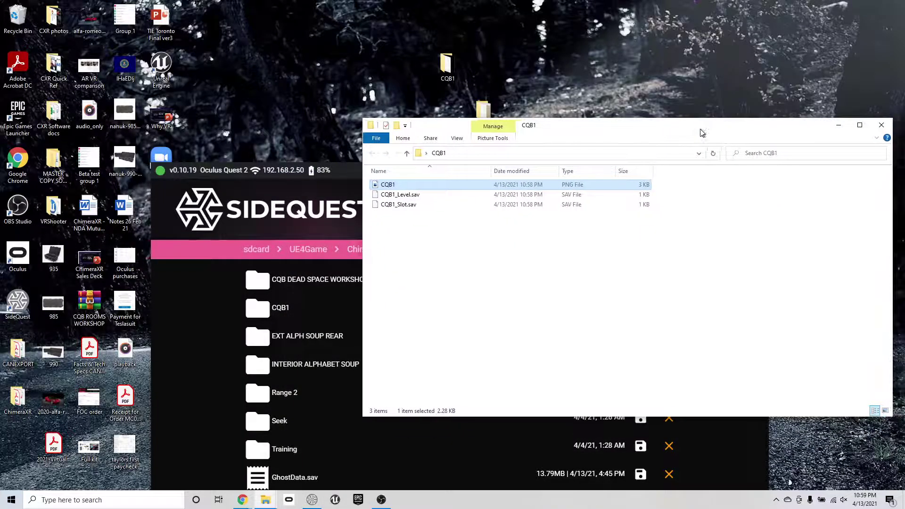
Close the CQB1 window and save the headset's Range 2 folder to the PC Desktop.
left_click(881, 125)
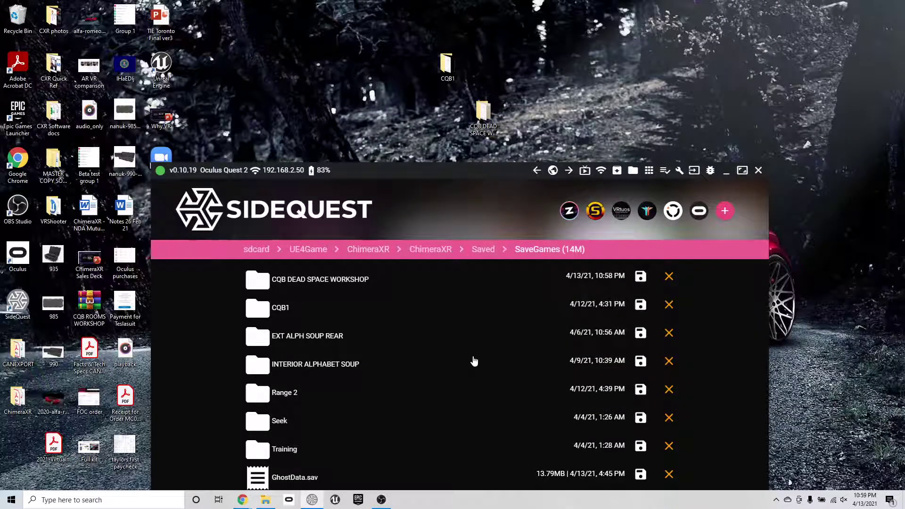
left_click(640, 391)
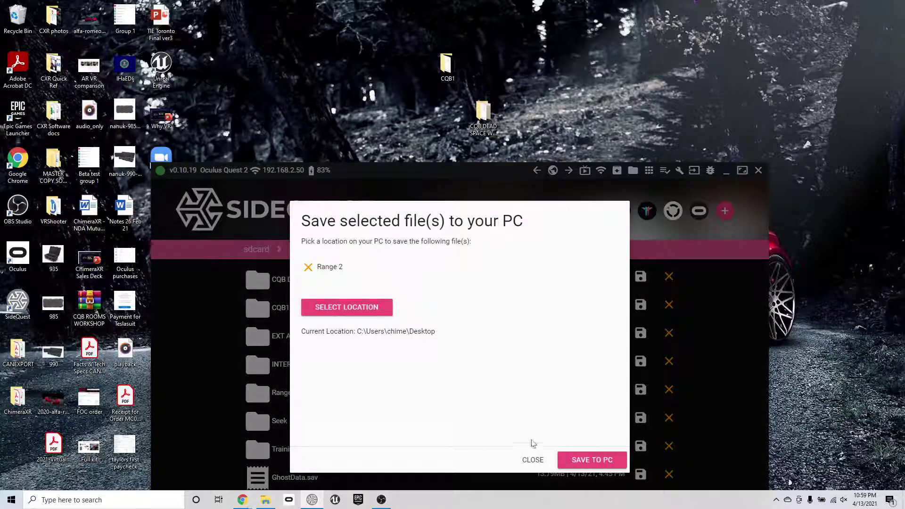
left_click(361, 309)
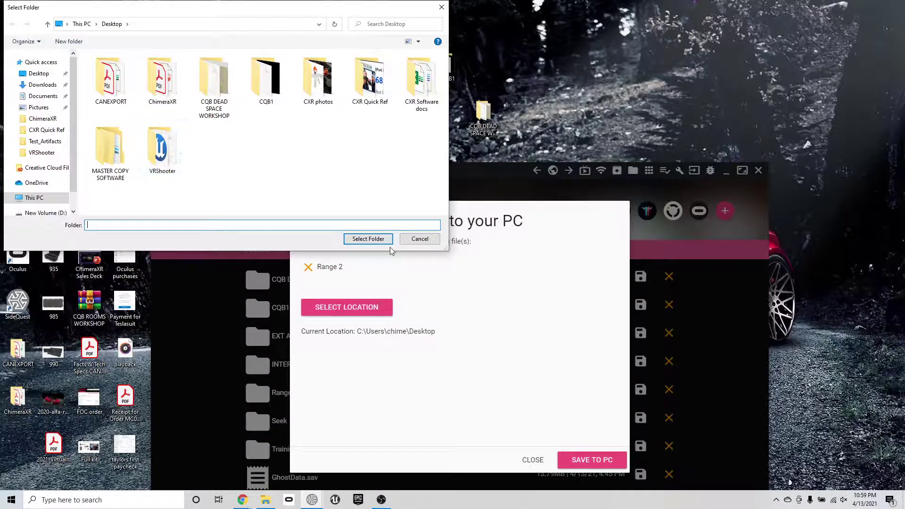
left_click(380, 241)
left_click(606, 461)
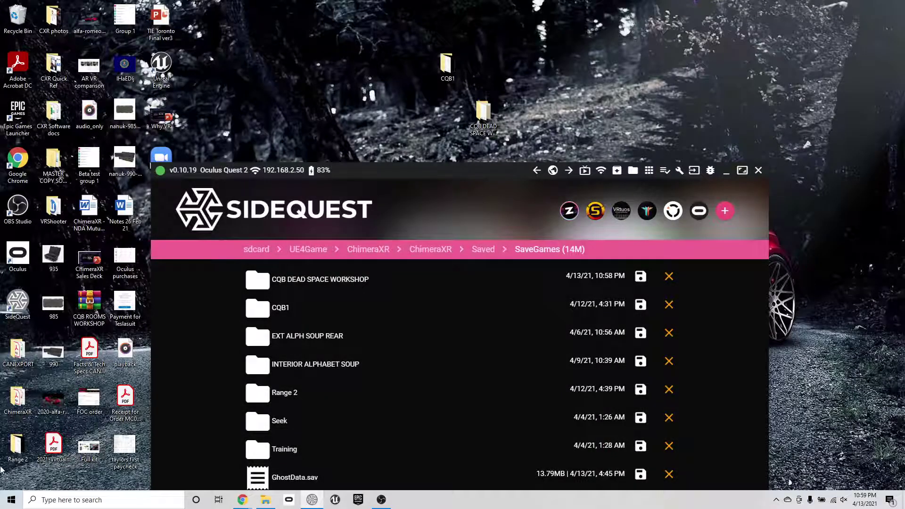
Open the desktop Range 2 folder, preview its image, and close it.
double_click(14, 450)
double_click(383, 184)
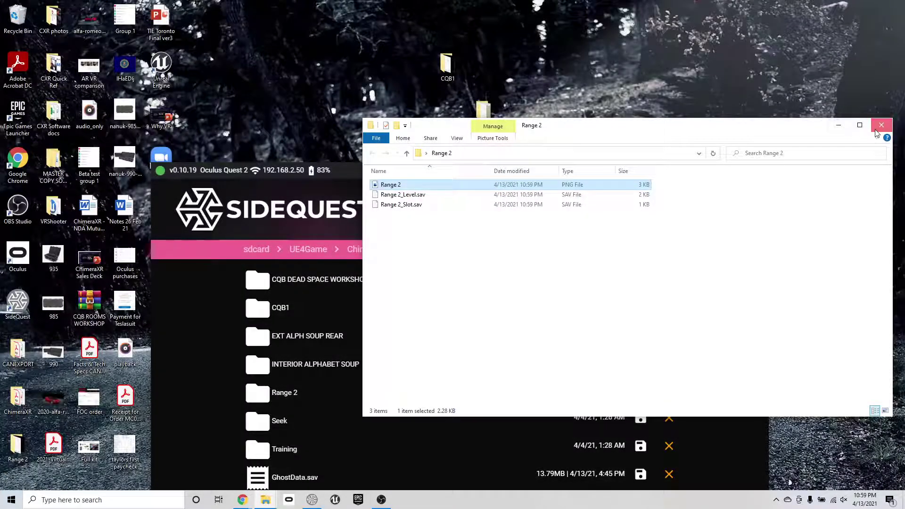
left_click(881, 126)
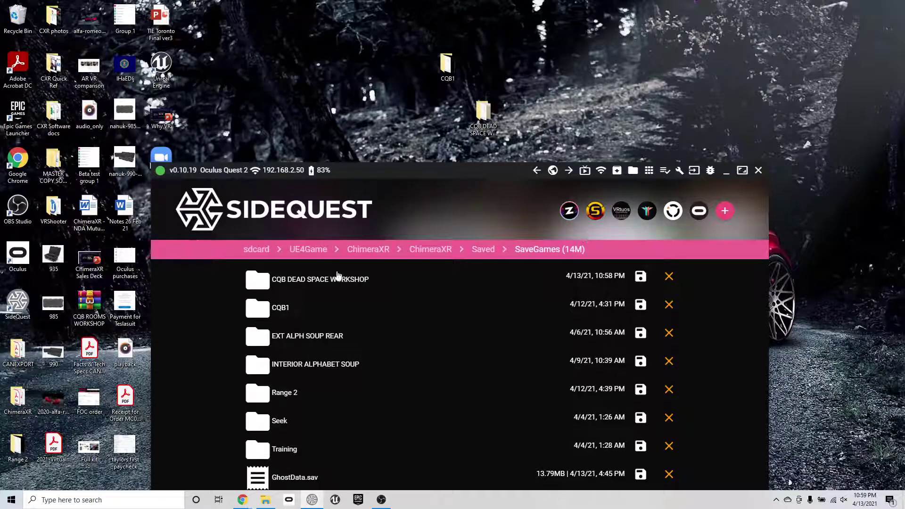
Show SideQuest's task list with uninstall, install, upload and CQB1/Range 2 downloads completed.
left_click_drag(434, 170, 458, 150)
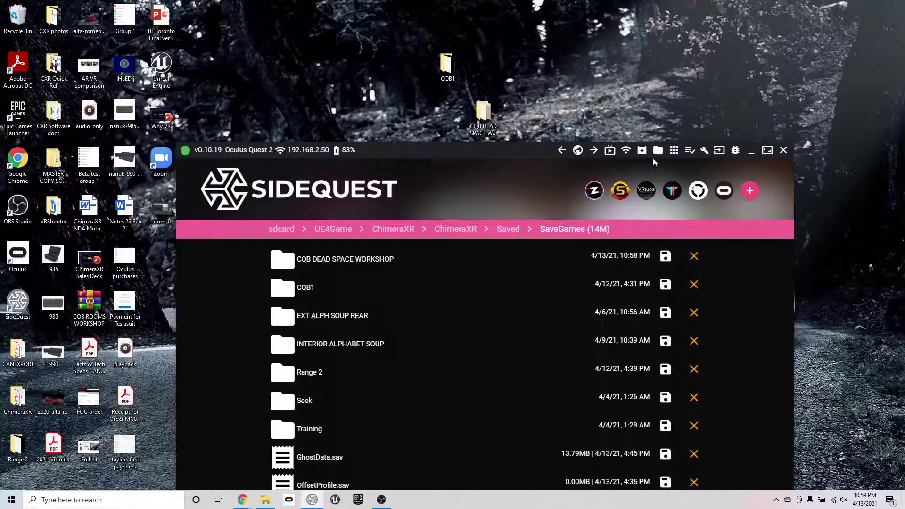
left_click(689, 150)
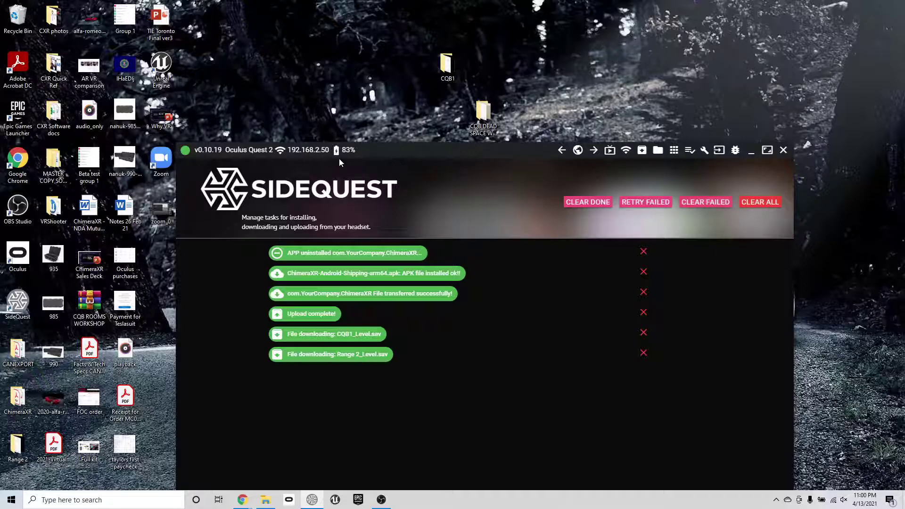
Select the ChimeraXR APK in Android_ASTC and confirm com.YourCompany.ChimeraXR is back on the headset.
left_click(270, 499)
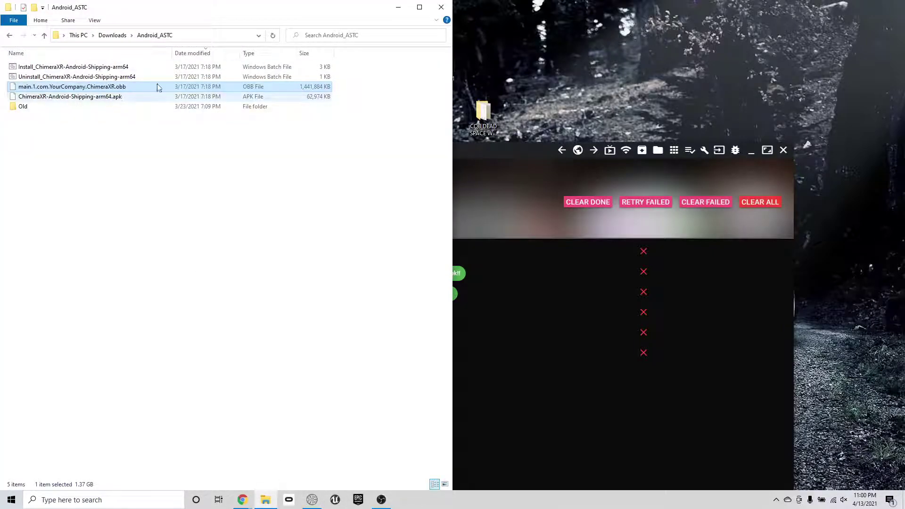
left_click_drag(378, 99, 307, 60)
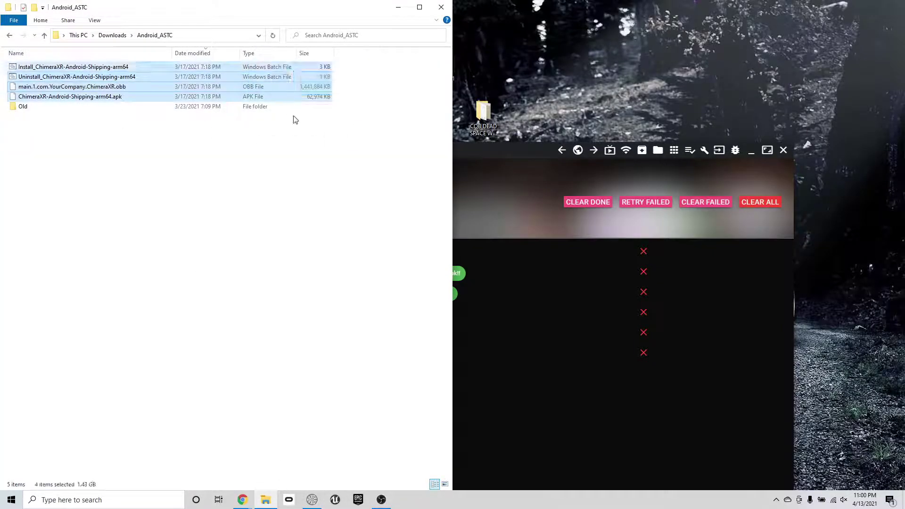
left_click(342, 213)
left_click(106, 96)
left_click_drag(106, 96, 429, 173)
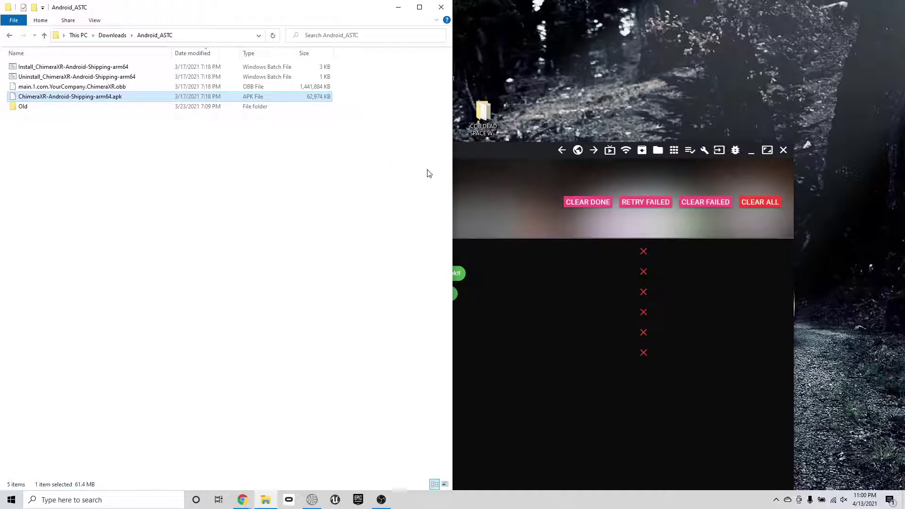
left_click(494, 188)
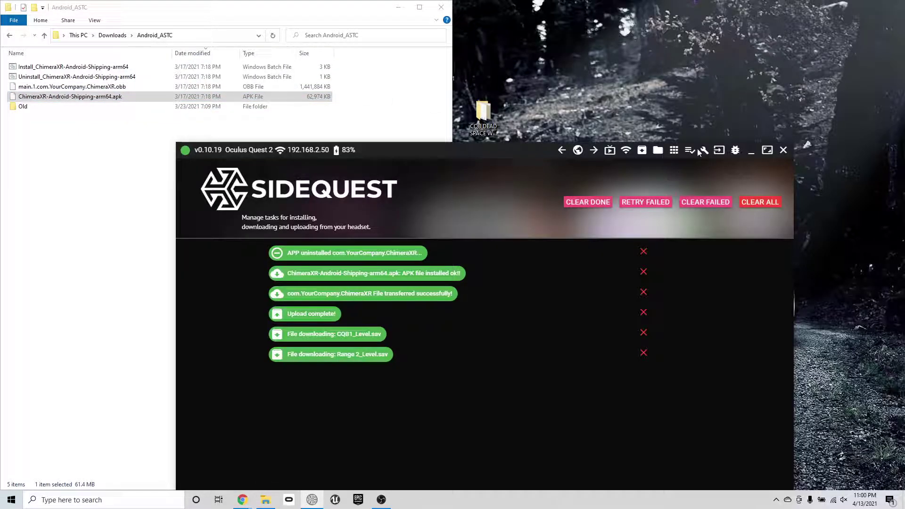
left_click(674, 150)
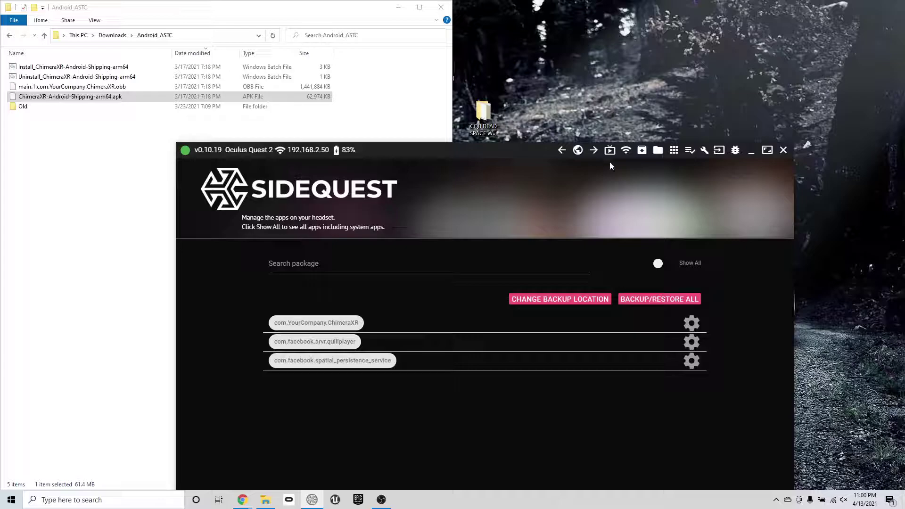
Drop ChimeraXR-Android-Shipping-arm64.apk onto SideQuest's installed apps view to start installing it on the headset.
left_click(578, 150)
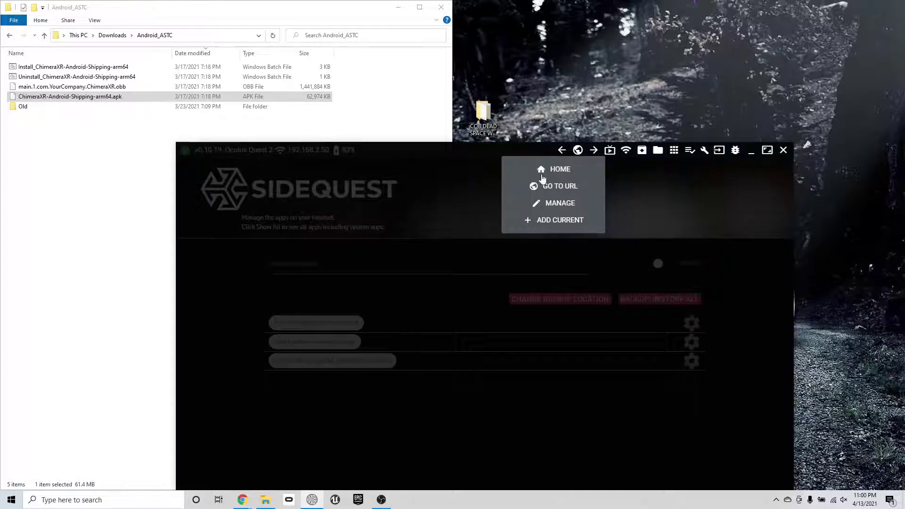
left_click(573, 173)
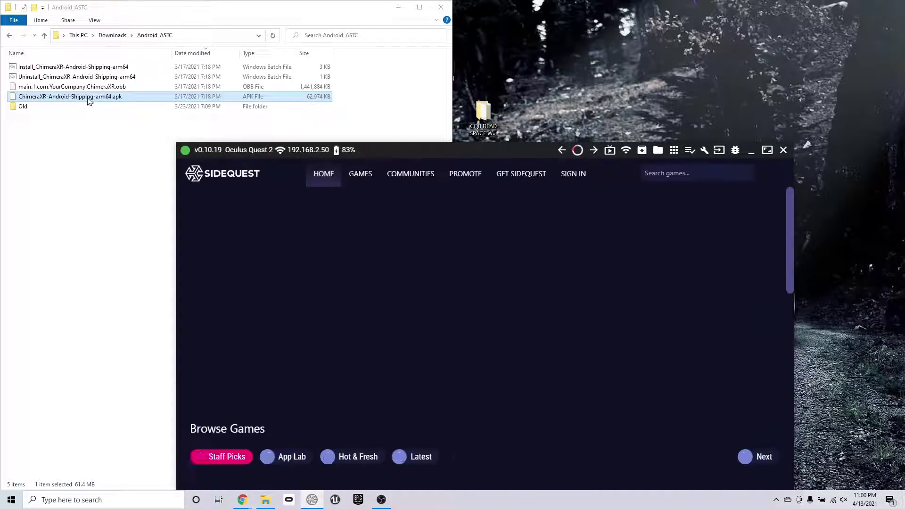
left_click_drag(90, 99, 349, 307)
left_click(676, 150)
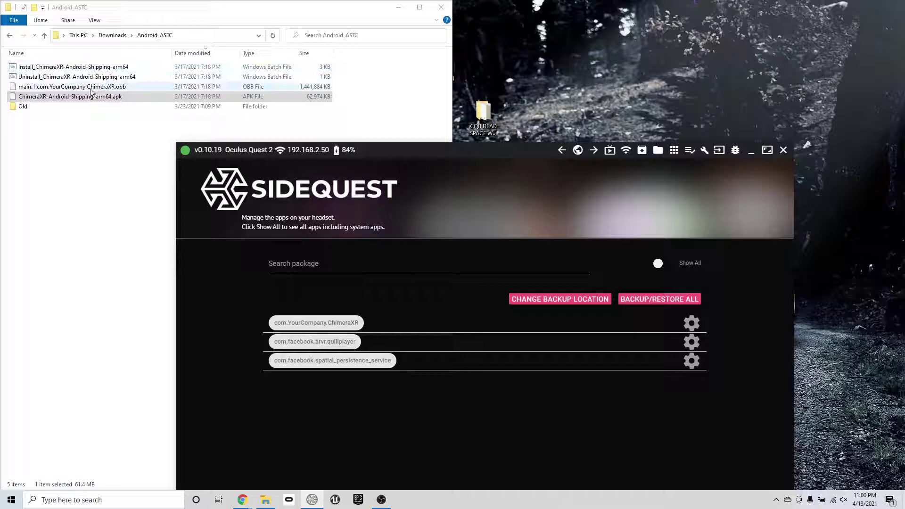
left_click_drag(94, 96, 320, 204)
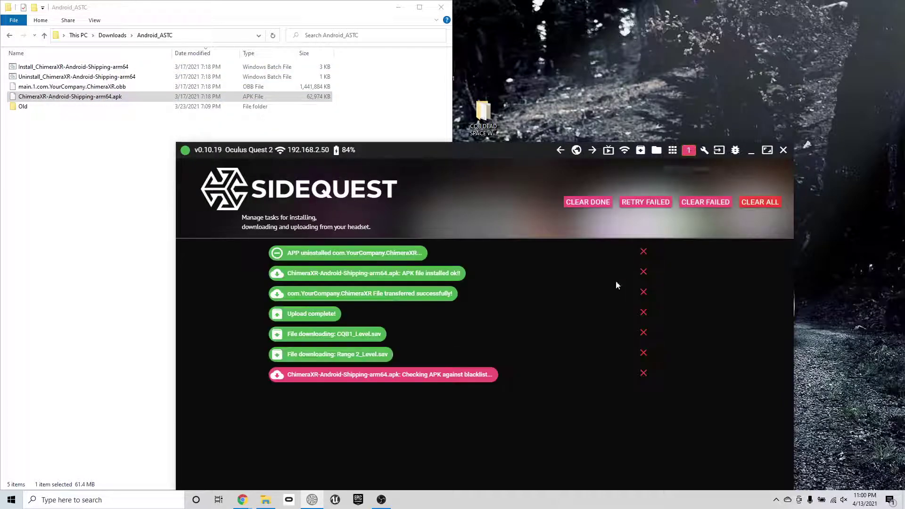